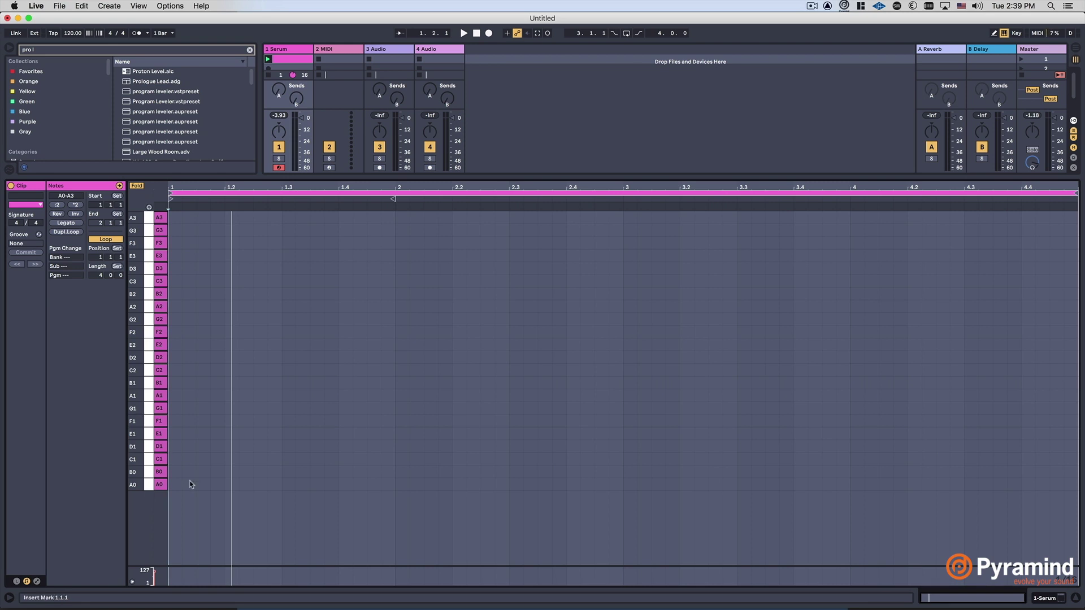
Draw the A1-C2-E2 chord at 1.1.1, select it, and repeat it across bar 1.
double_click(176, 395)
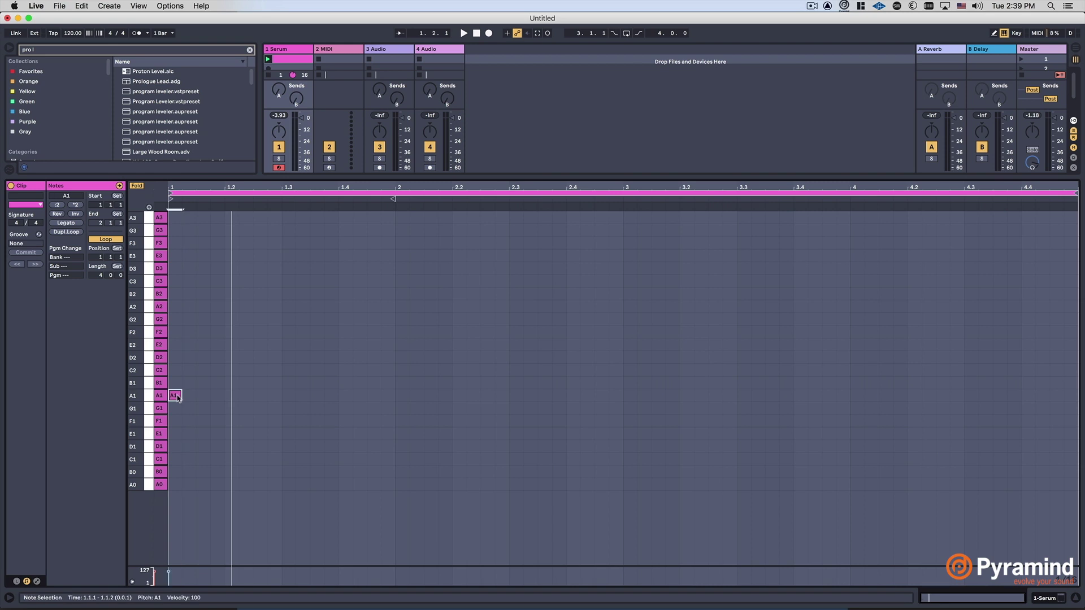
double_click(175, 370)
left_click_drag(178, 315, 185, 422)
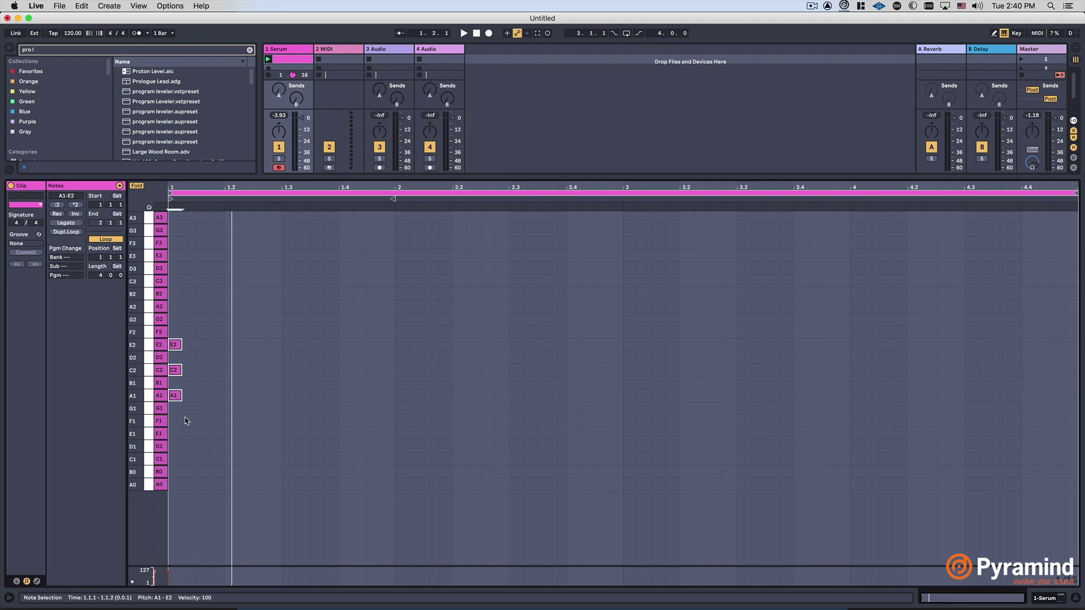
key("super+d")
key("super+d")
key("super+d")
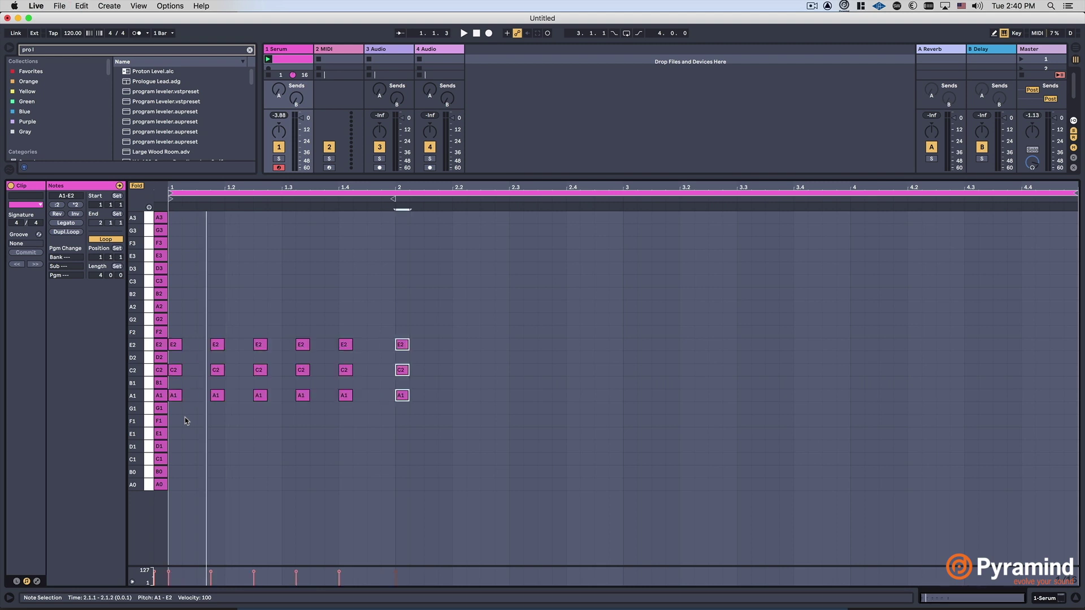
Remove the extra chord past bar 1, then duplicate bar 1's chords into bars 2–4 during playback.
key("space")
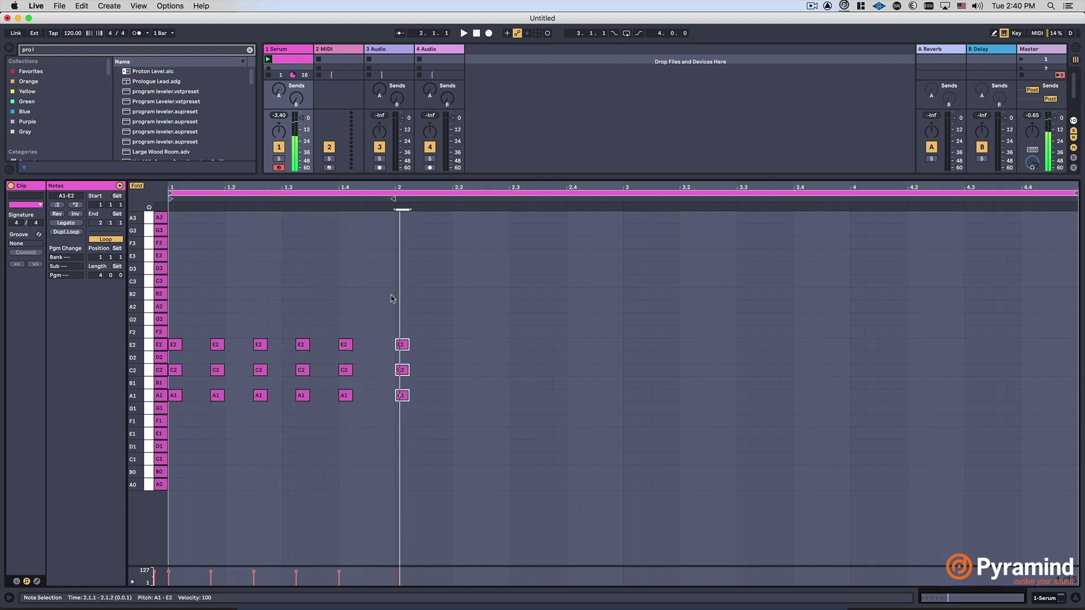
key("Delete")
mouse_move(388, 454)
left_mouse_down()
mouse_move(193, 270)
mouse_move(176, 267)
left_mouse_up()
key("super+d")
key("super+d")
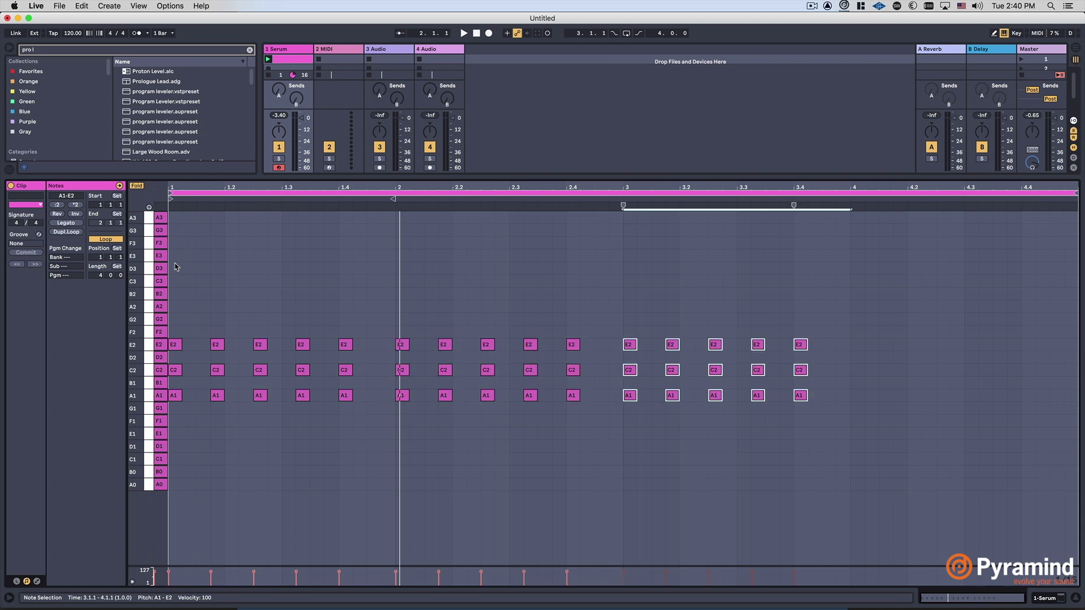
key("super+d")
key("space")
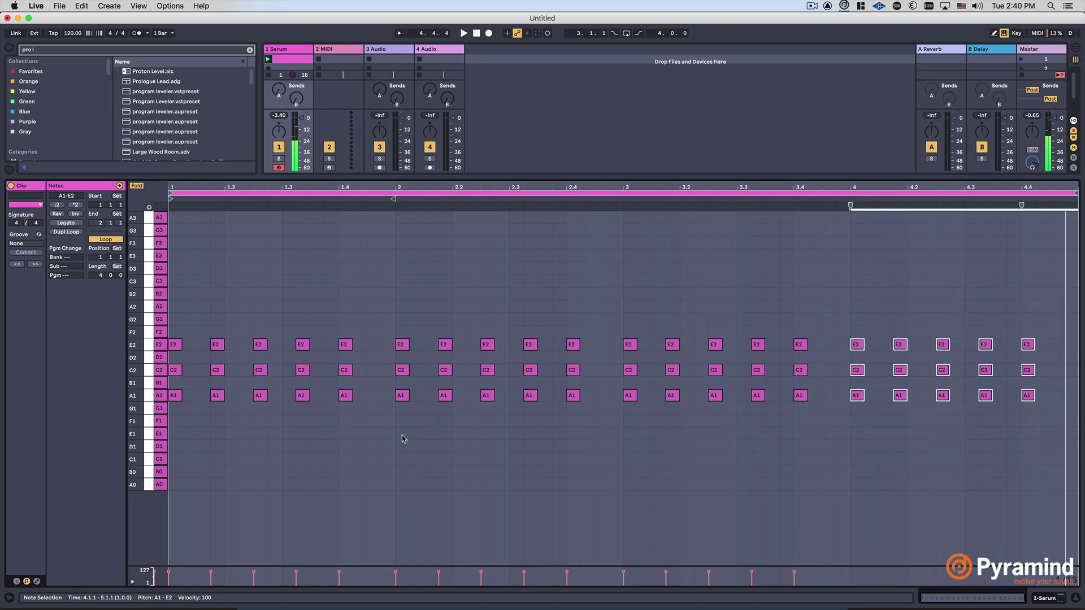
left_click_drag(390, 445, 597, 249)
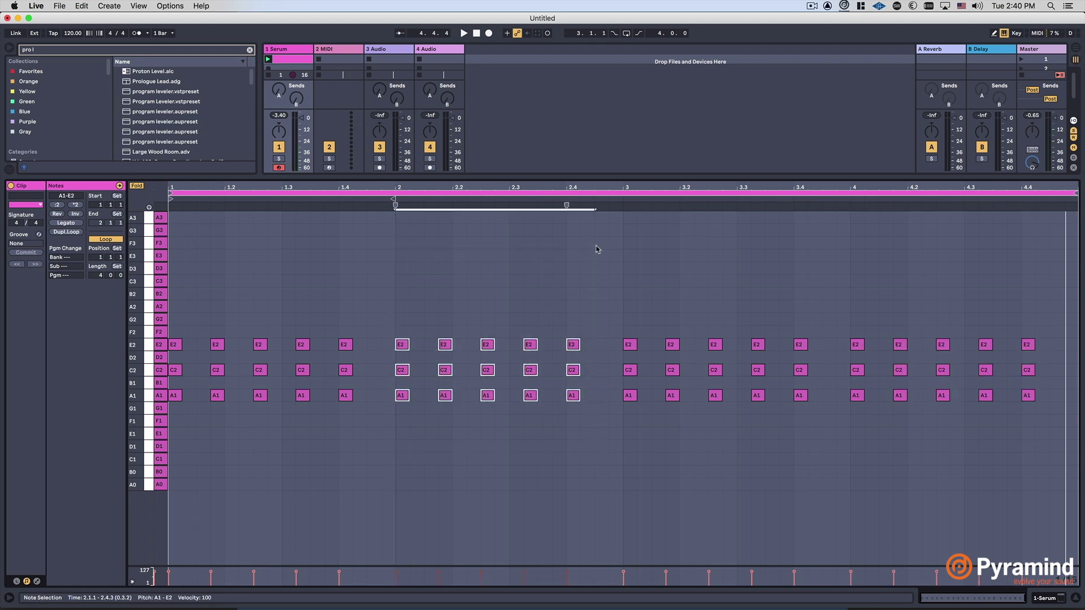
Transpose bar 2's chords to F1-A1-C2 and bar 3's to G1-B1-D2, then play.
key("Down")
key("Down")
left_click_drag(635, 273, 810, 496)
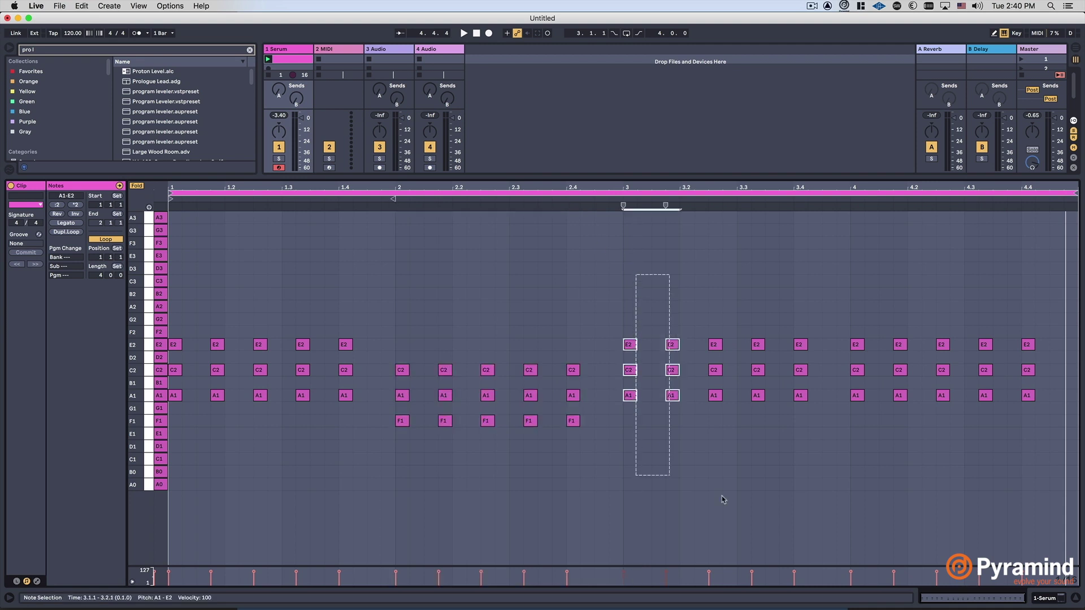
key("Down")
key("Down")
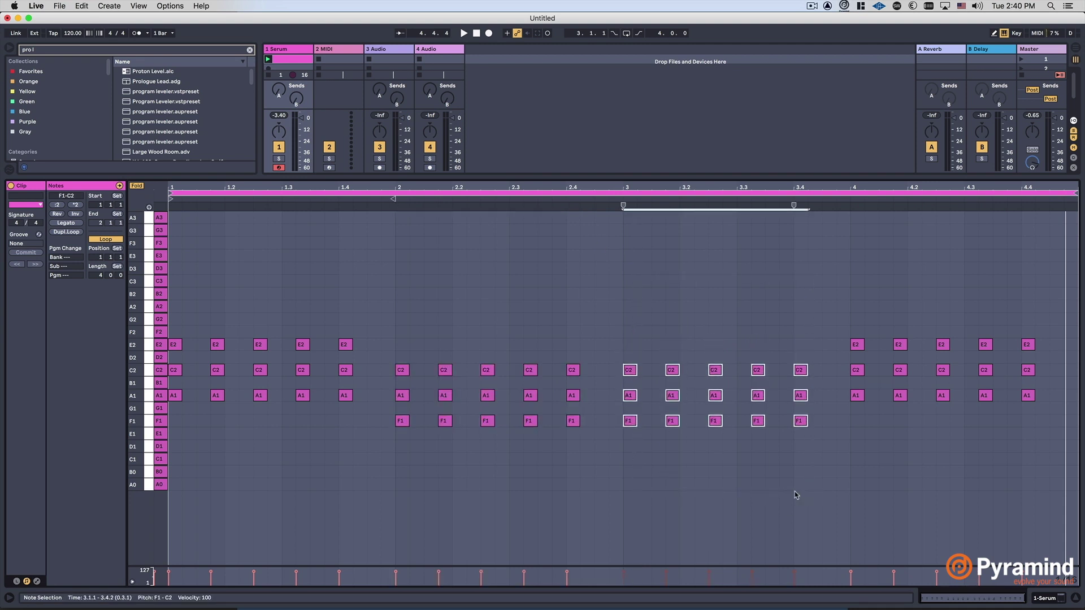
key("Up")
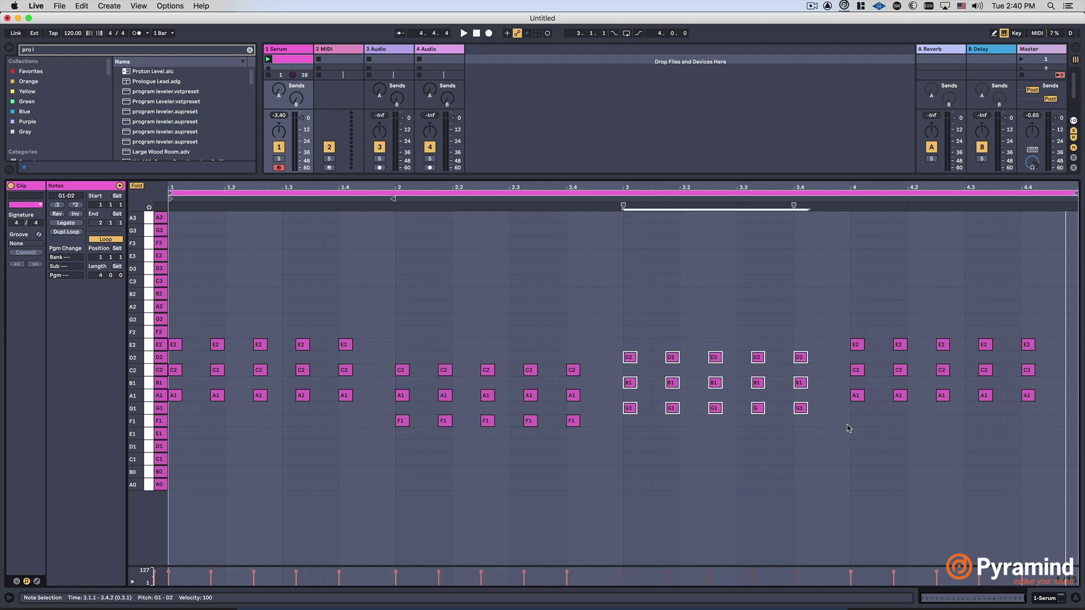
left_click_drag(847, 428, 1051, 283)
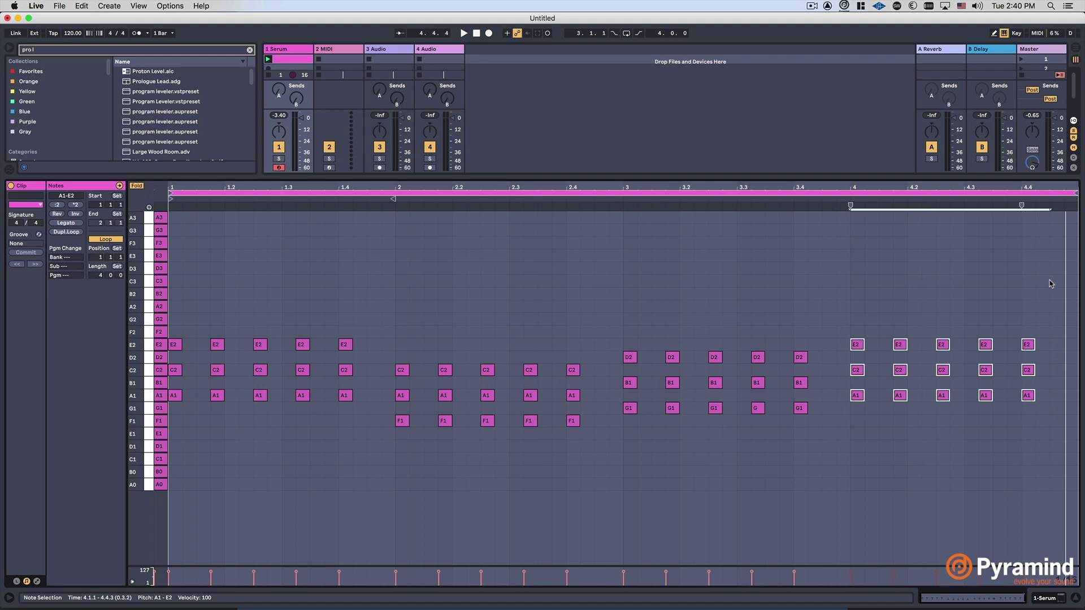
key("space")
Move bar 4's chords down through F1-A1-C2 and D1-F1-A1, then up to B1-D2-F2.
key("Down")
key("Down")
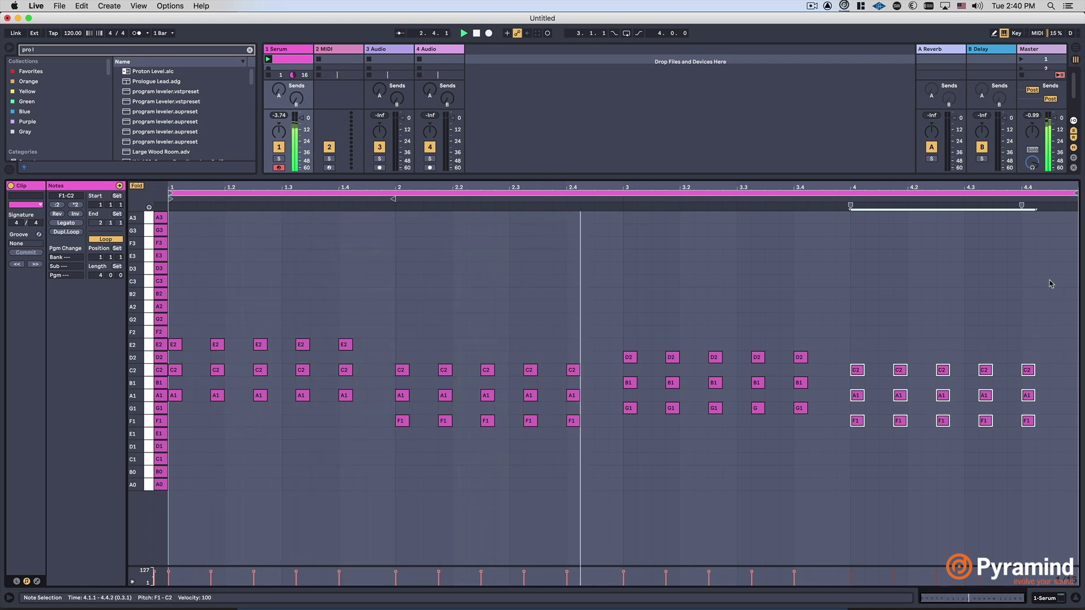
key("Down")
key("Down")
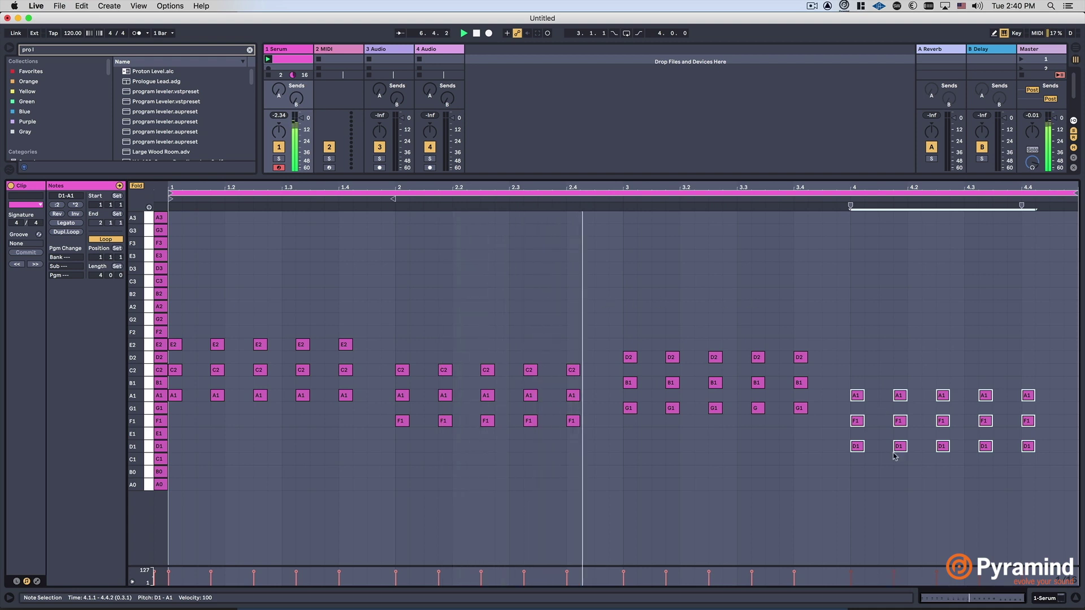
key("Up")
key("Up")
key("Up")
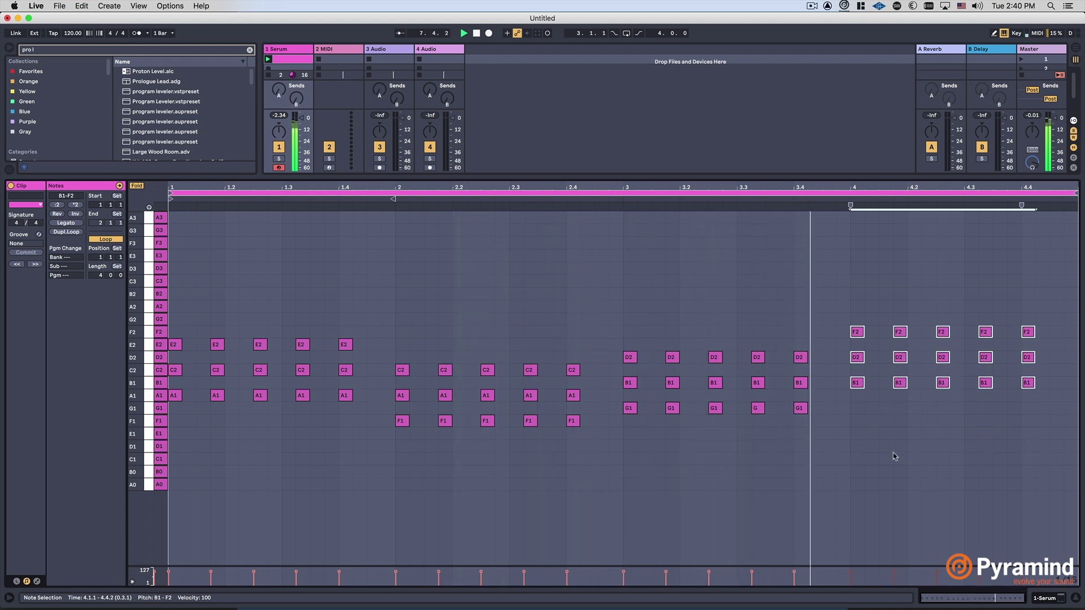